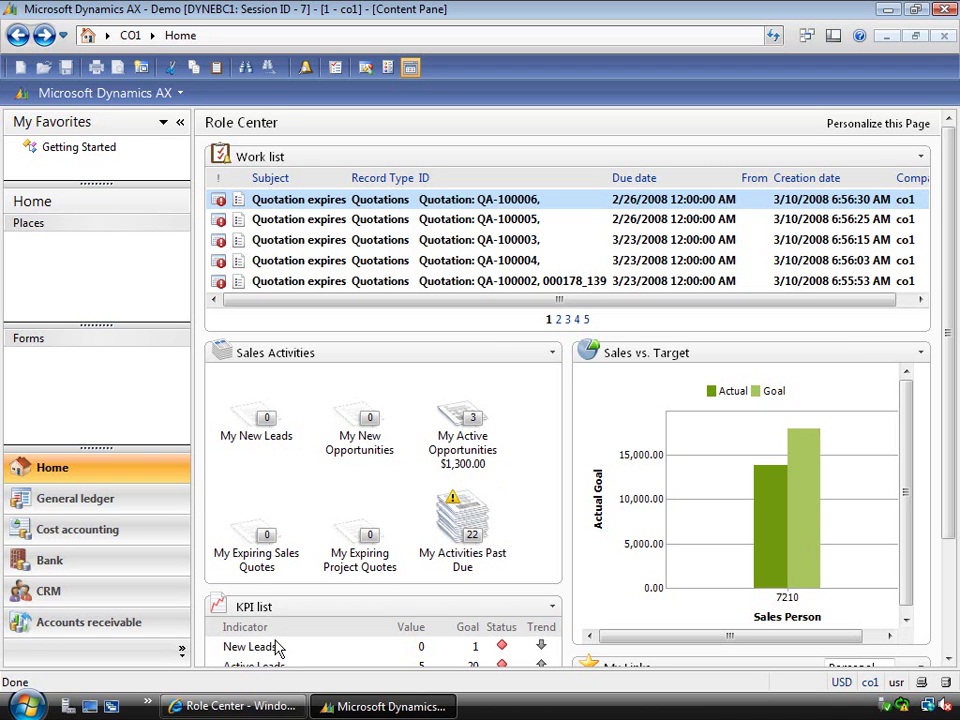
# Open the Leads list in the CRM module and export it to Excel.
pyautogui.click(153, 36)
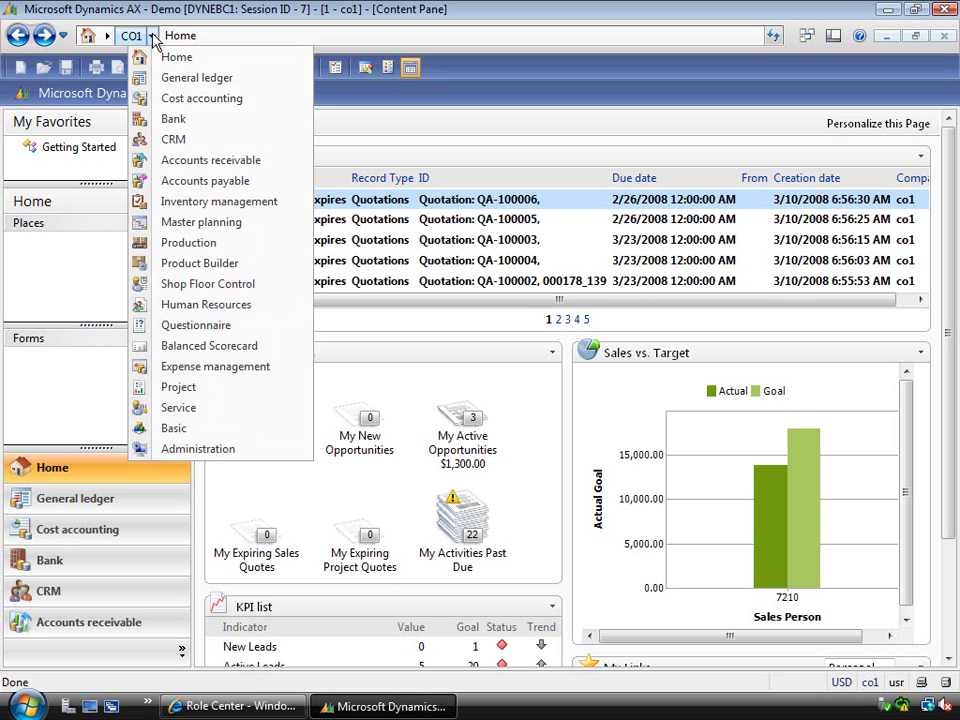
pyautogui.click(170, 140)
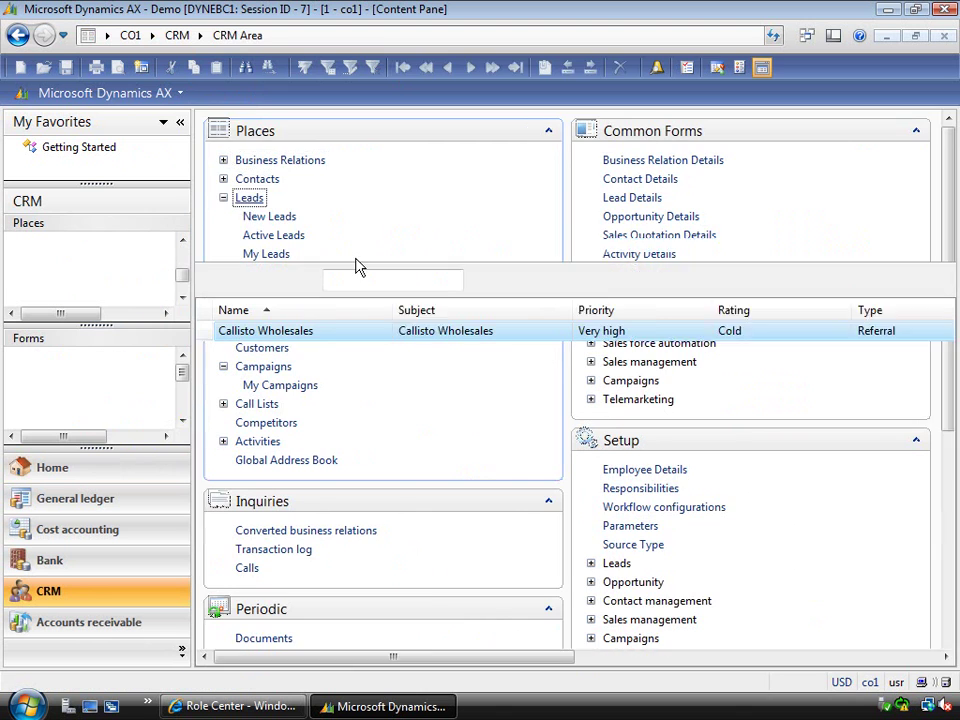
pyautogui.click(248, 200)
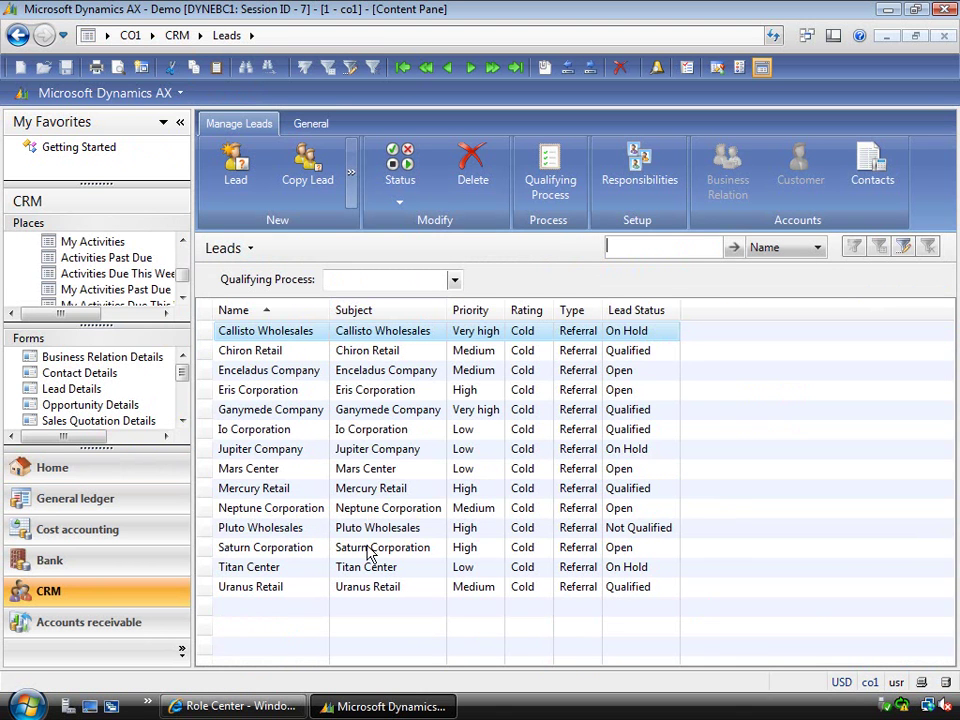
pyautogui.click(310, 124)
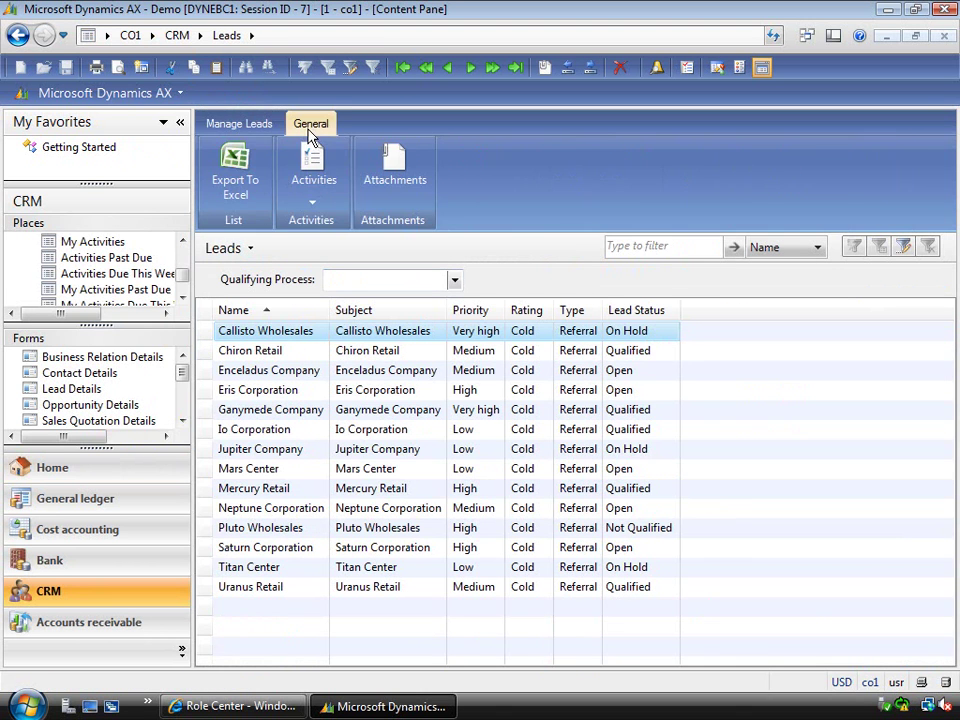
pyautogui.click(236, 175)
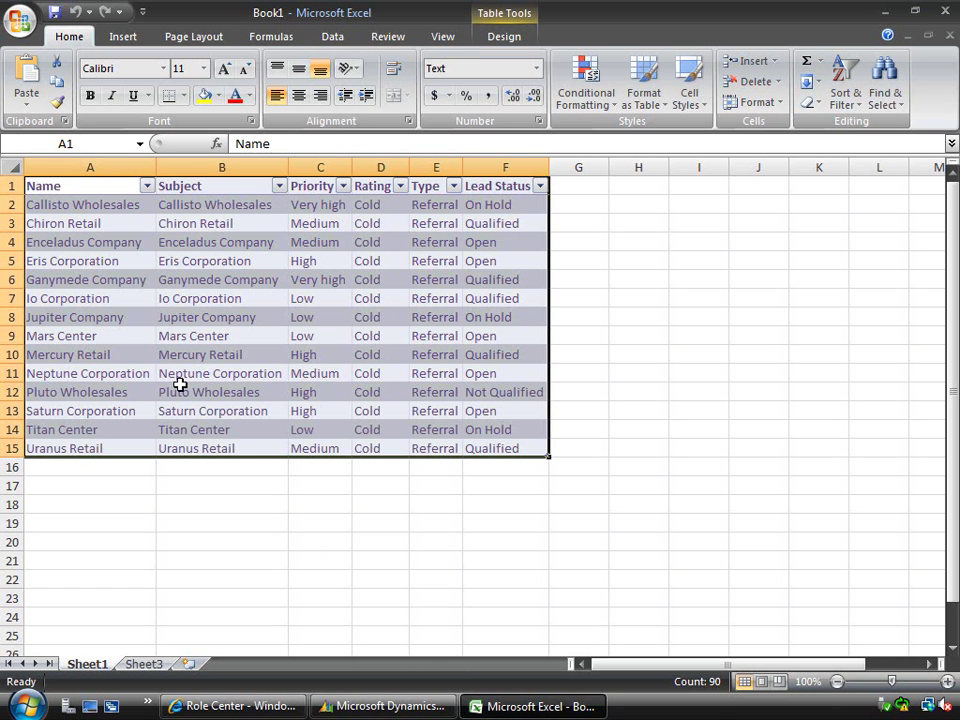
# Insert a PivotTable of the leads on a new worksheet, with Lead Status as column labels, Name as row labels and Type as values.
pyautogui.click(123, 38)
pyautogui.click(34, 80)
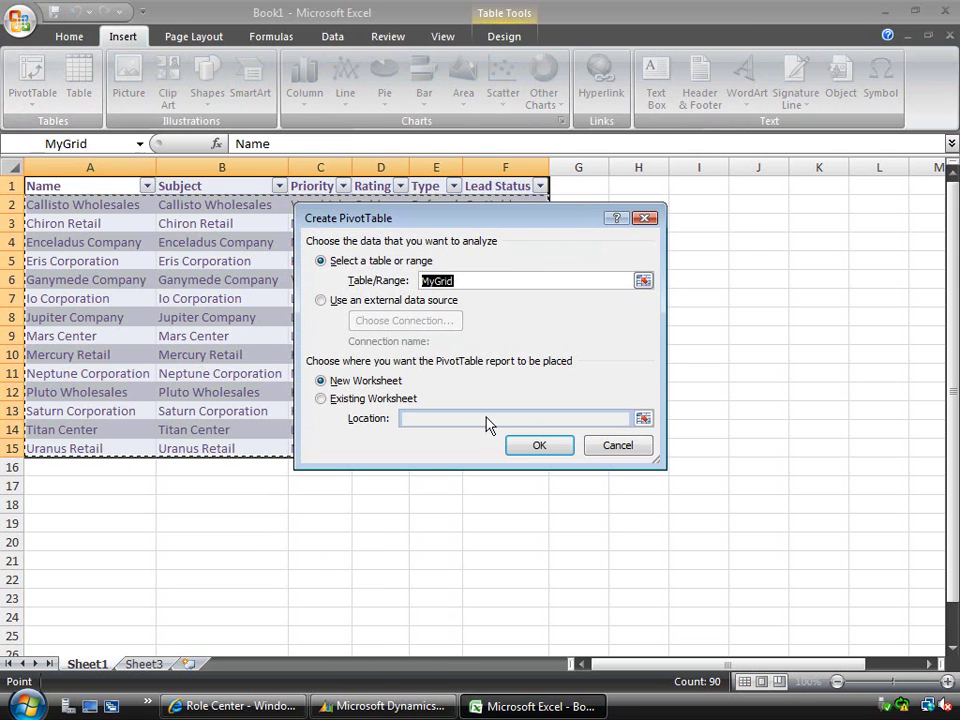
pyautogui.click(537, 445)
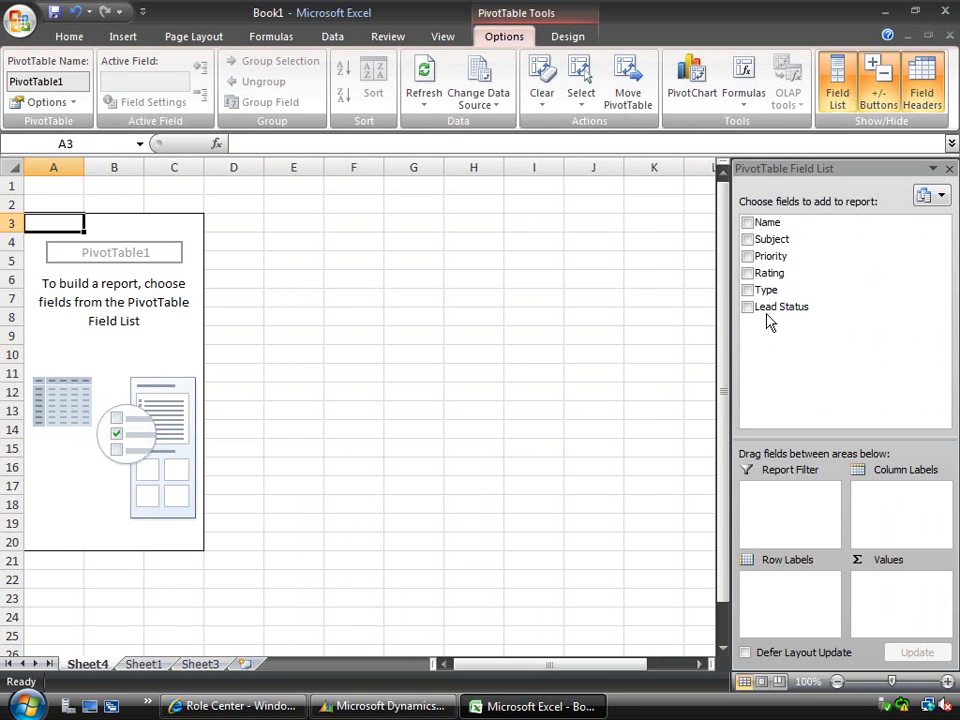
pyautogui.moveTo(775, 310); pyautogui.dragTo(889, 497)
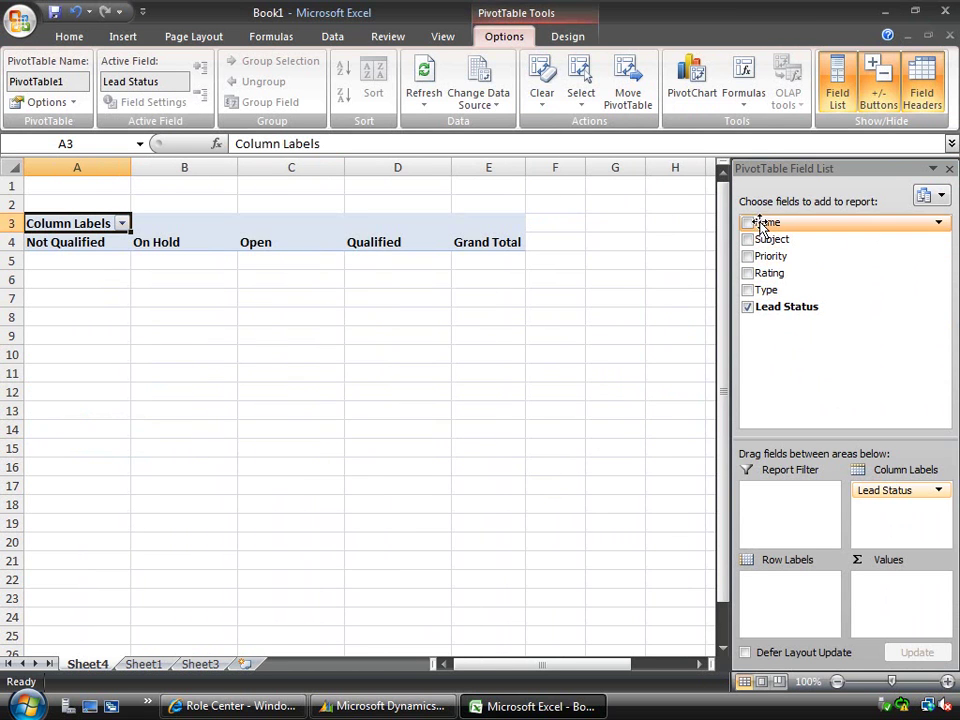
pyautogui.moveTo(762, 222); pyautogui.dragTo(789, 588)
pyautogui.moveTo(762, 290); pyautogui.dragTo(893, 587)
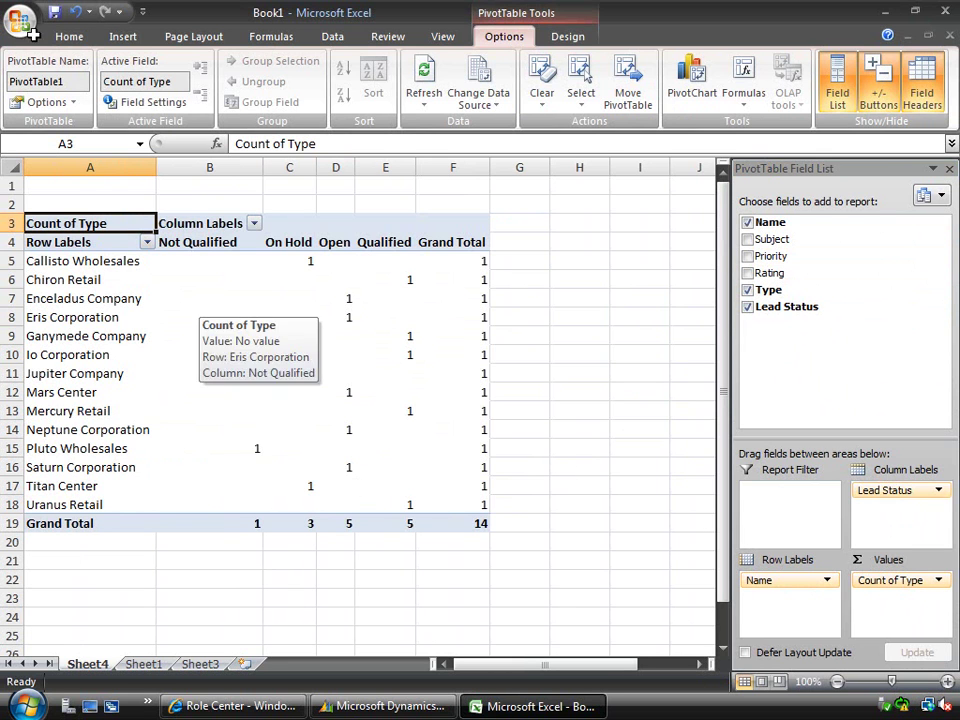
# Save the workbook as SalesLeads in the Documents folder, replacing the existing file.
pyautogui.click(24, 24)
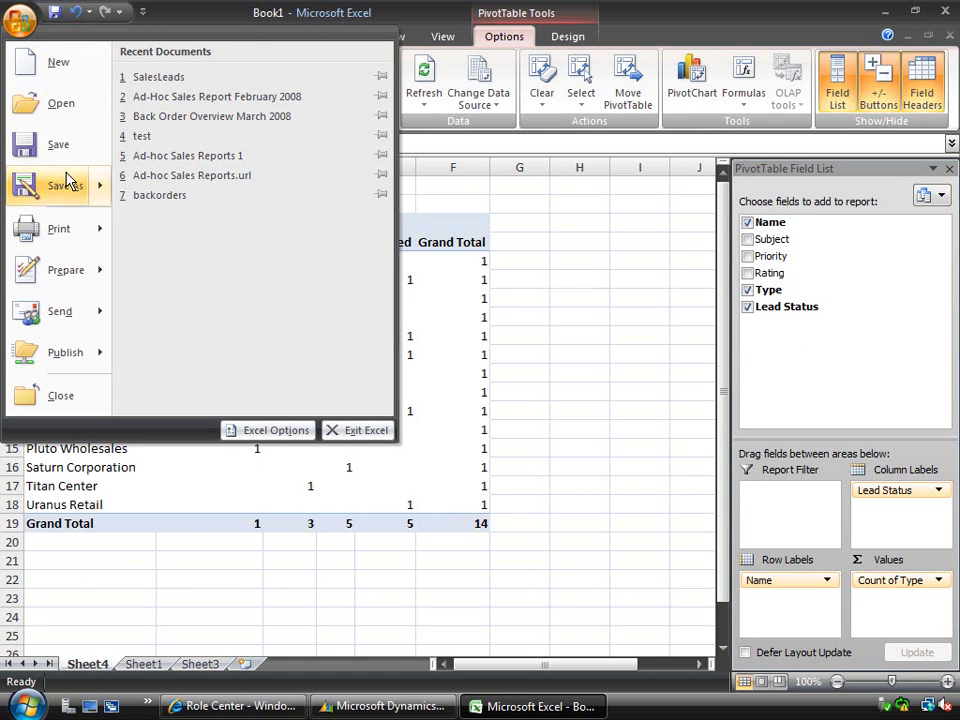
pyautogui.click(54, 145)
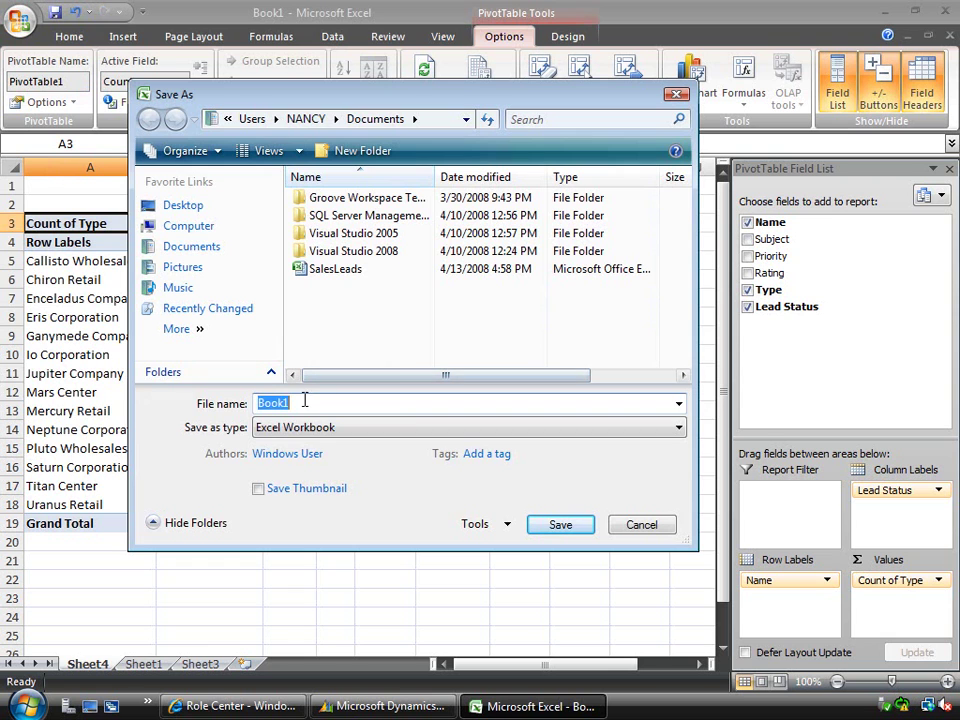
pyautogui.write('SalesLeads')
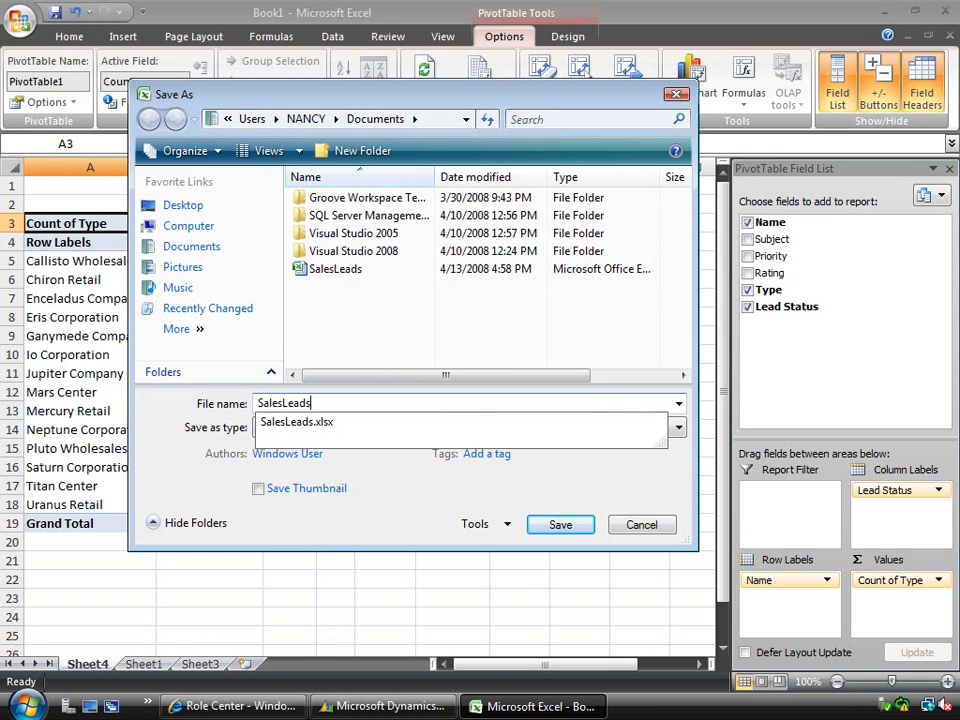
pyautogui.click(566, 527)
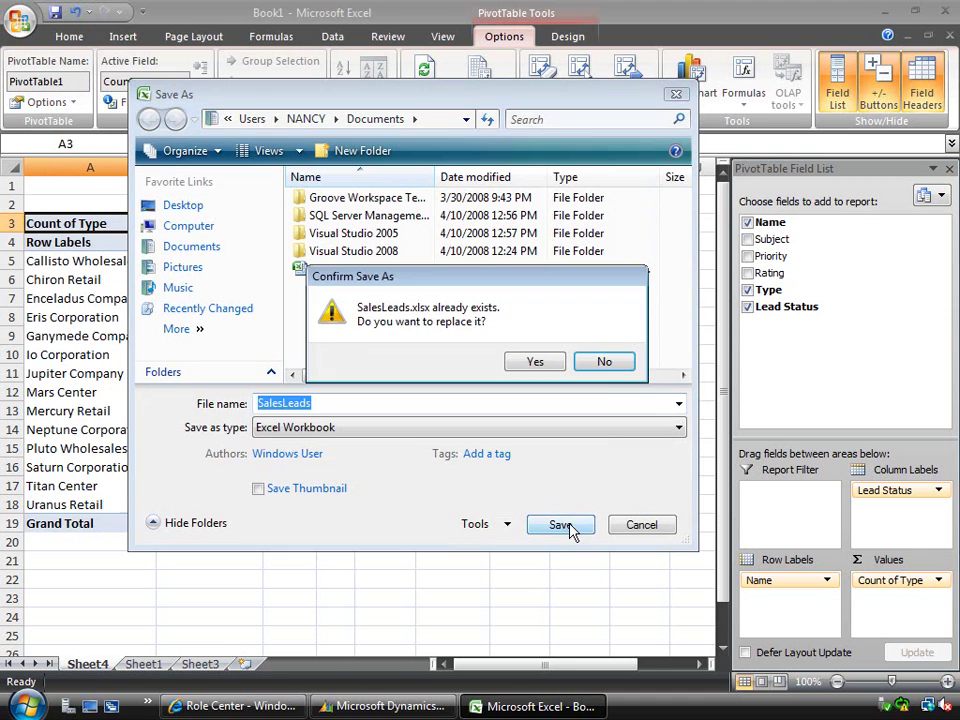
pyautogui.click(540, 362)
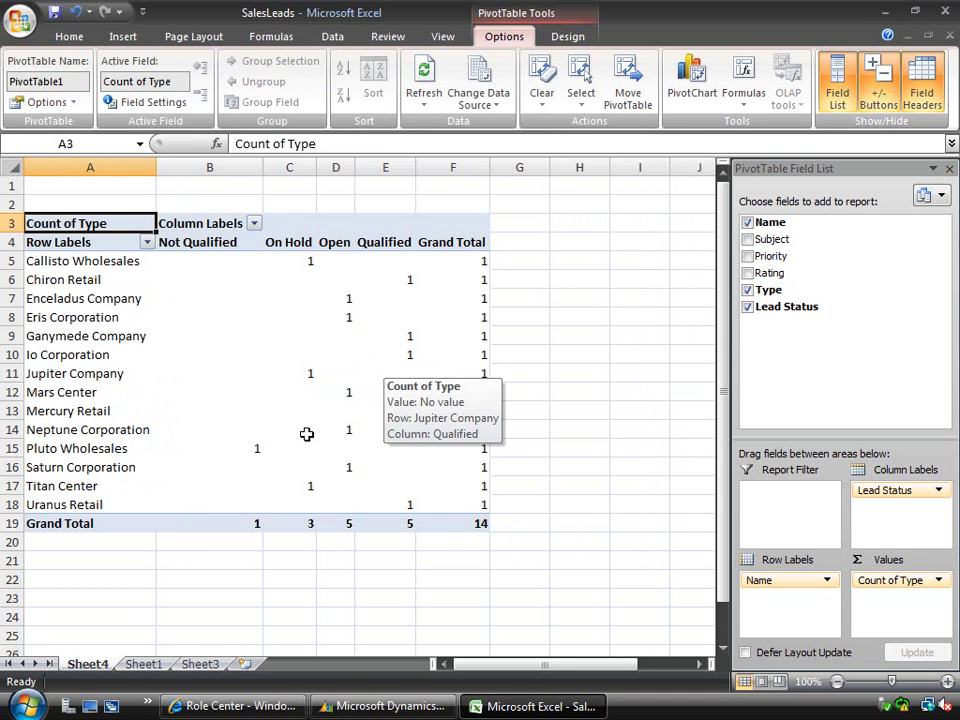
# Switch to Internet Explorer and create a document library named Sales Leads Data, not on the Quick Launch, with the Microsoft Office Excel spreadsheet template.
pyautogui.click(240, 708)
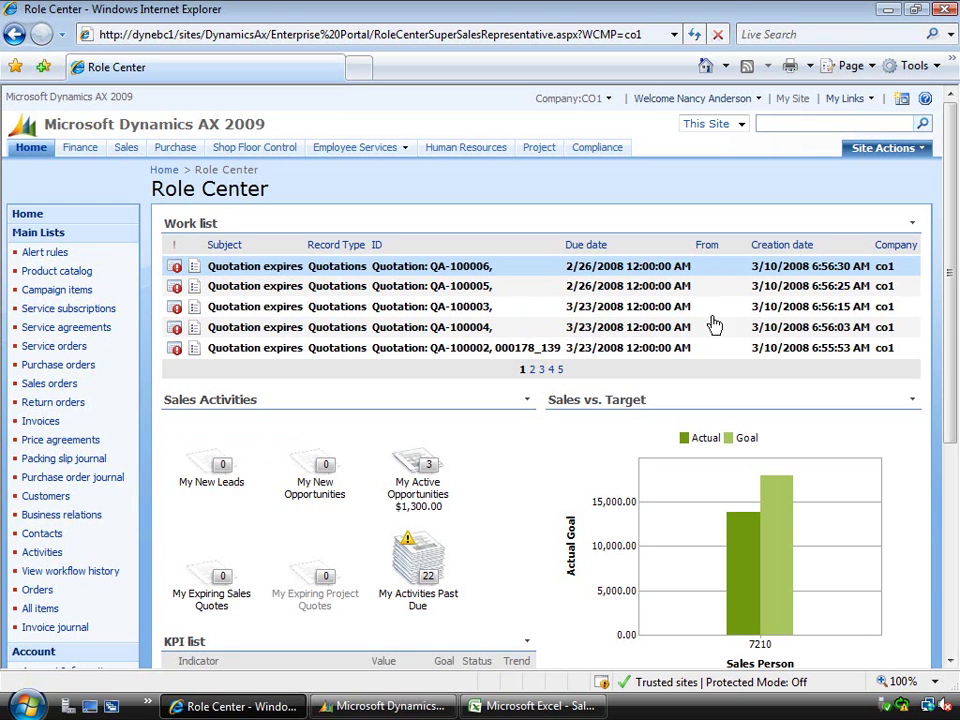
pyautogui.click(884, 152)
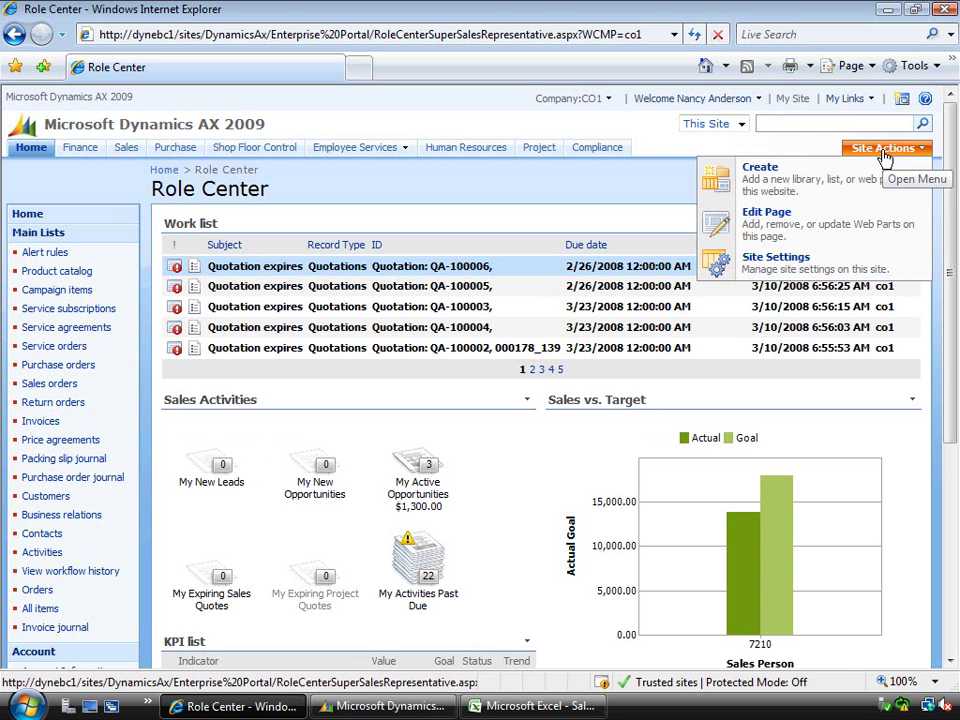
pyautogui.click(777, 193)
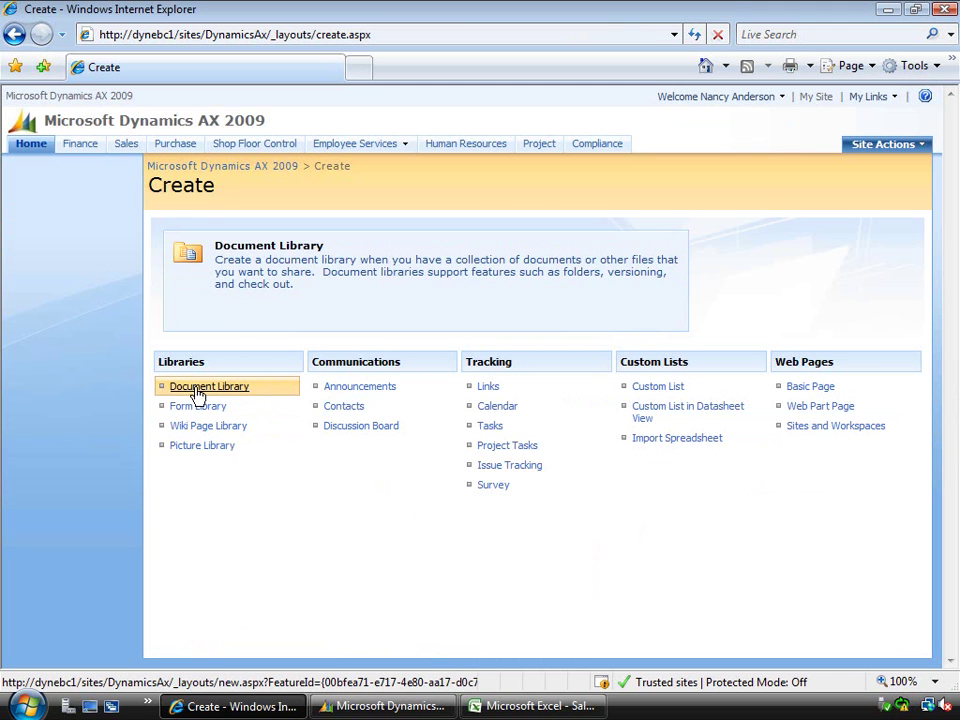
pyautogui.click(197, 393)
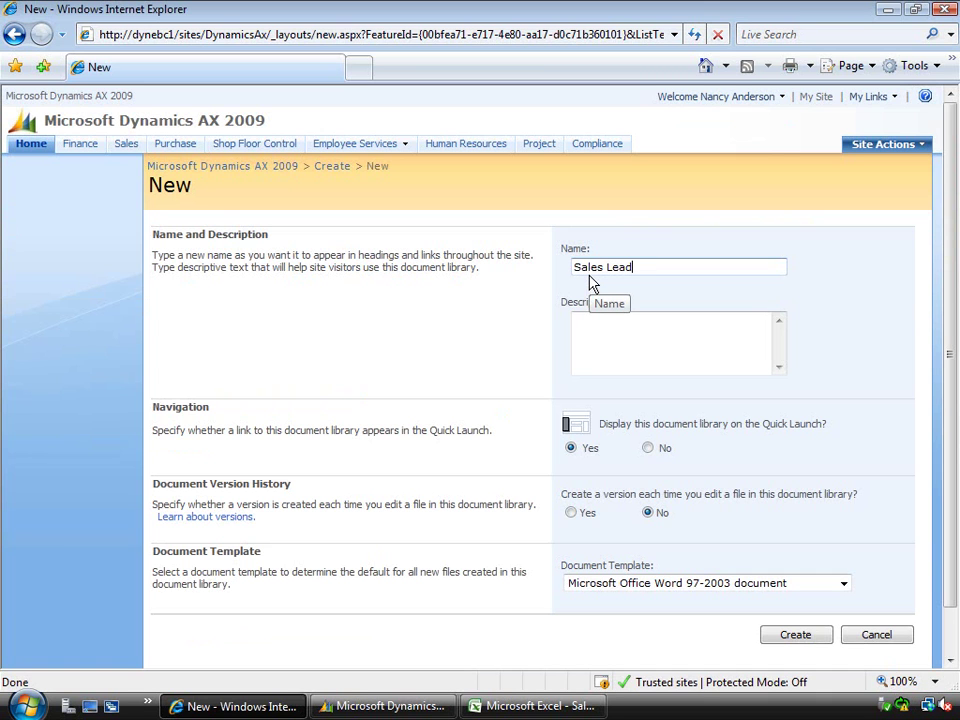
pyautogui.write('Sales Leads Data')
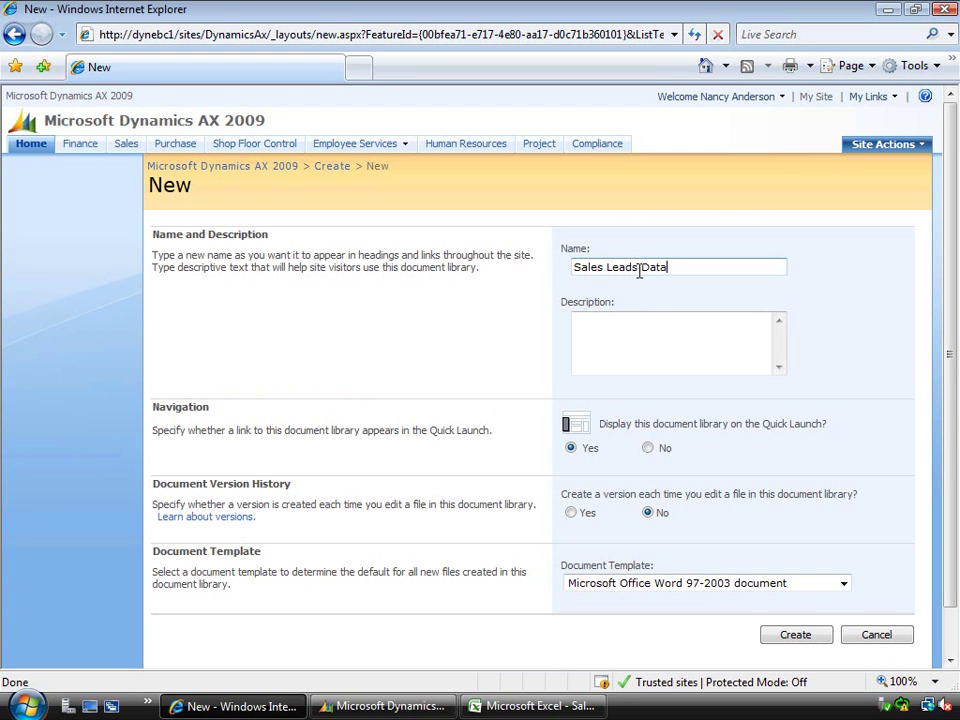
pyautogui.click(648, 450)
pyautogui.click(681, 584)
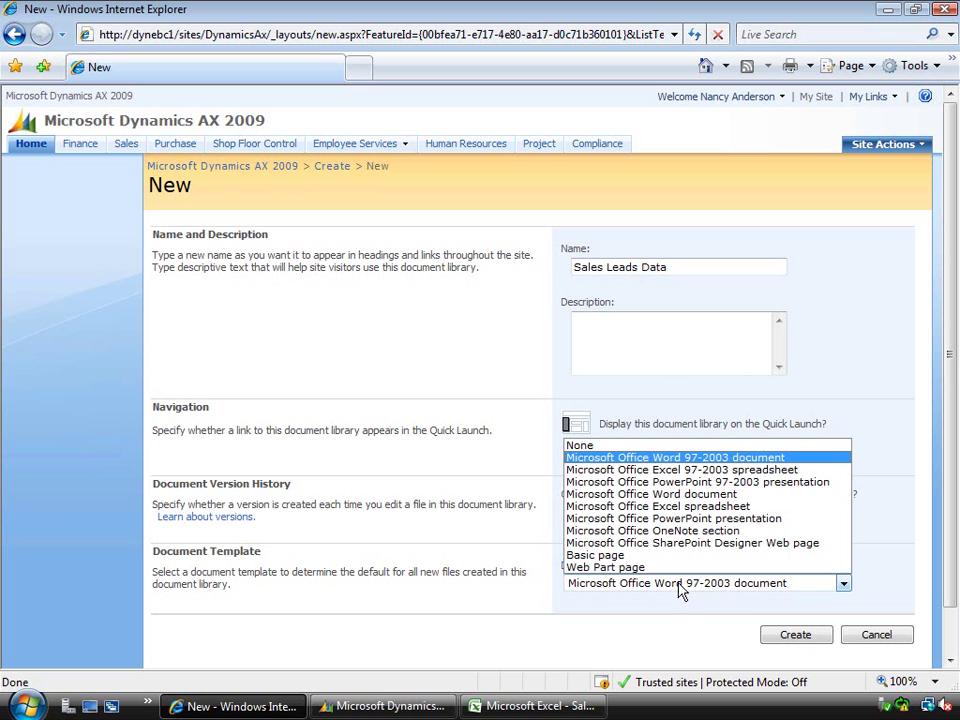
pyautogui.click(690, 508)
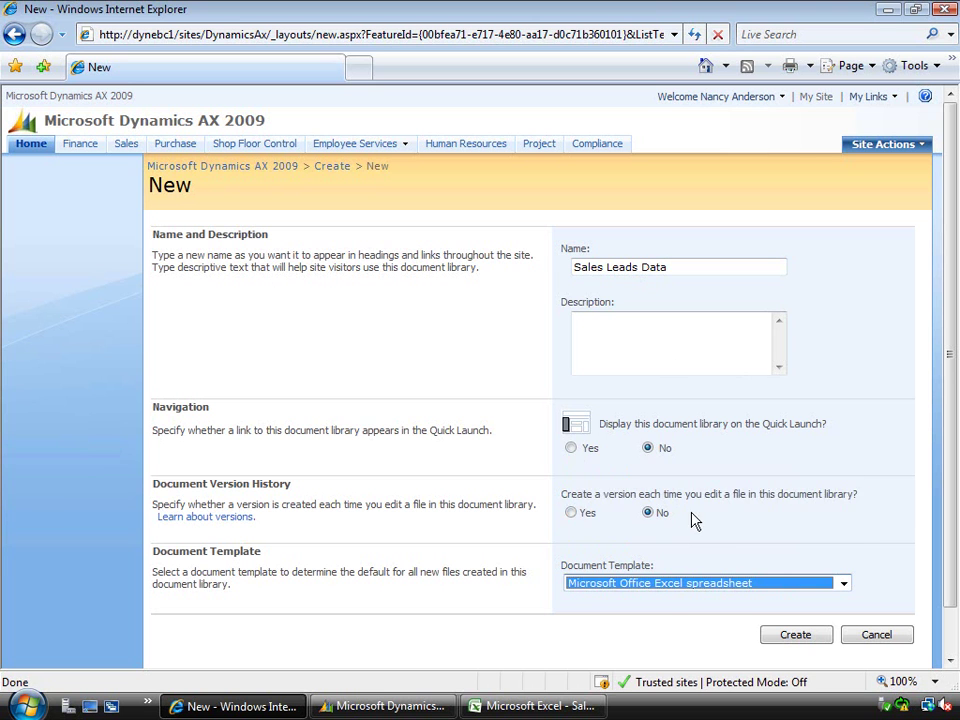
pyautogui.click(793, 638)
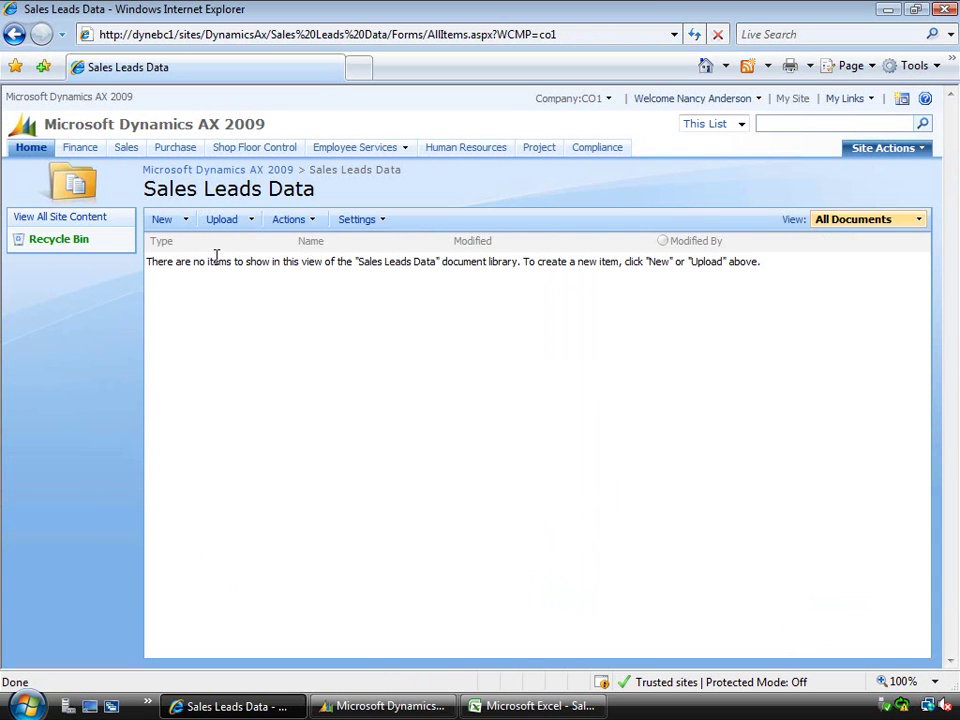
pyautogui.click(252, 220)
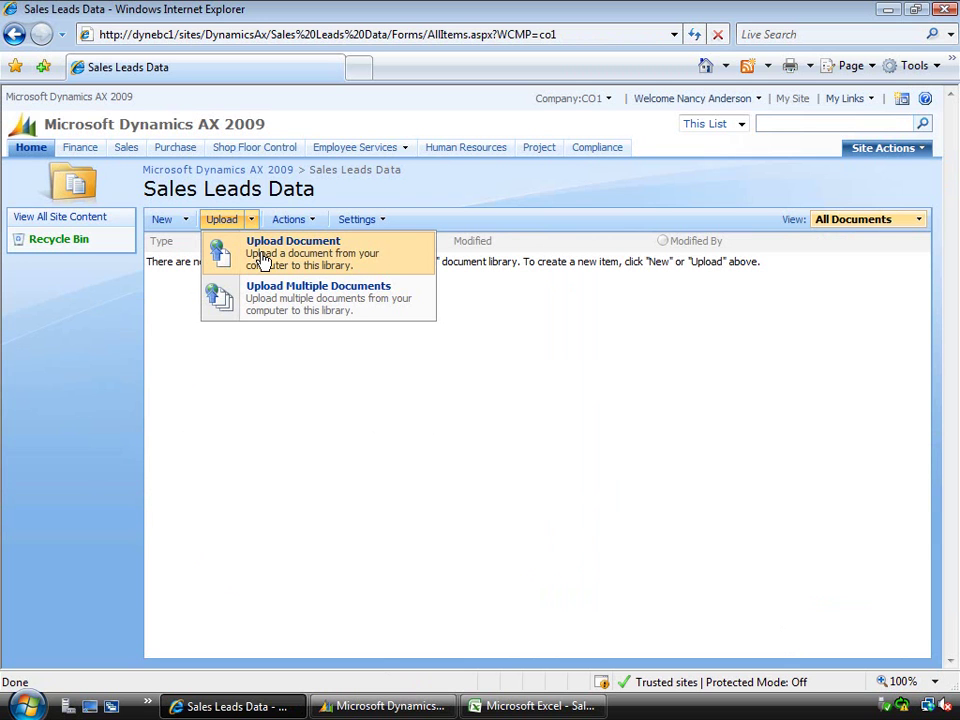
pyautogui.click(263, 259)
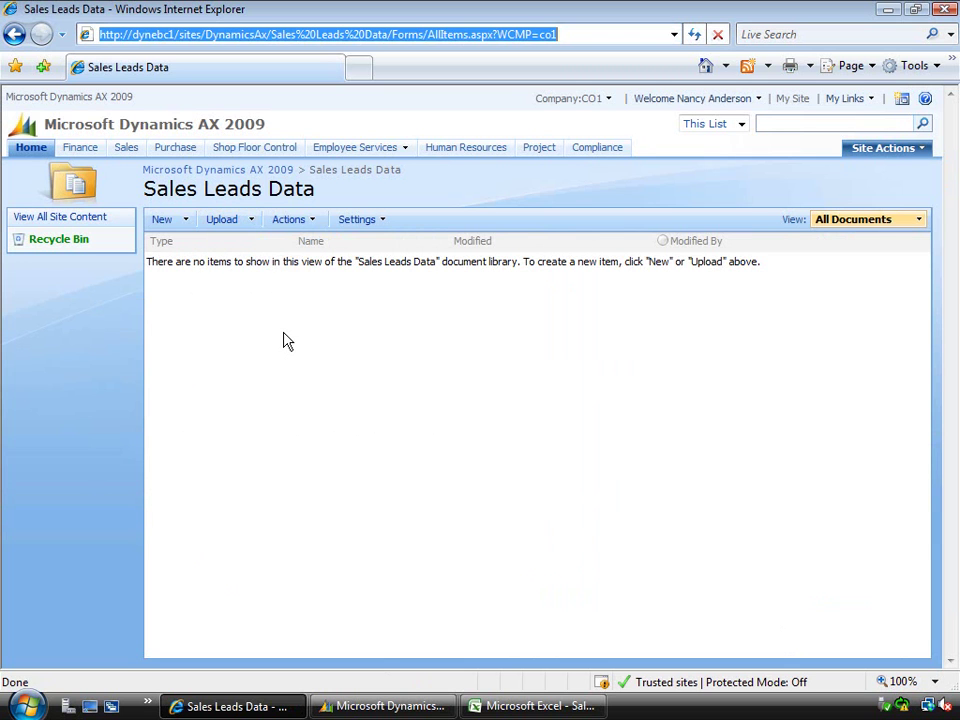
pyautogui.click(506, 706)
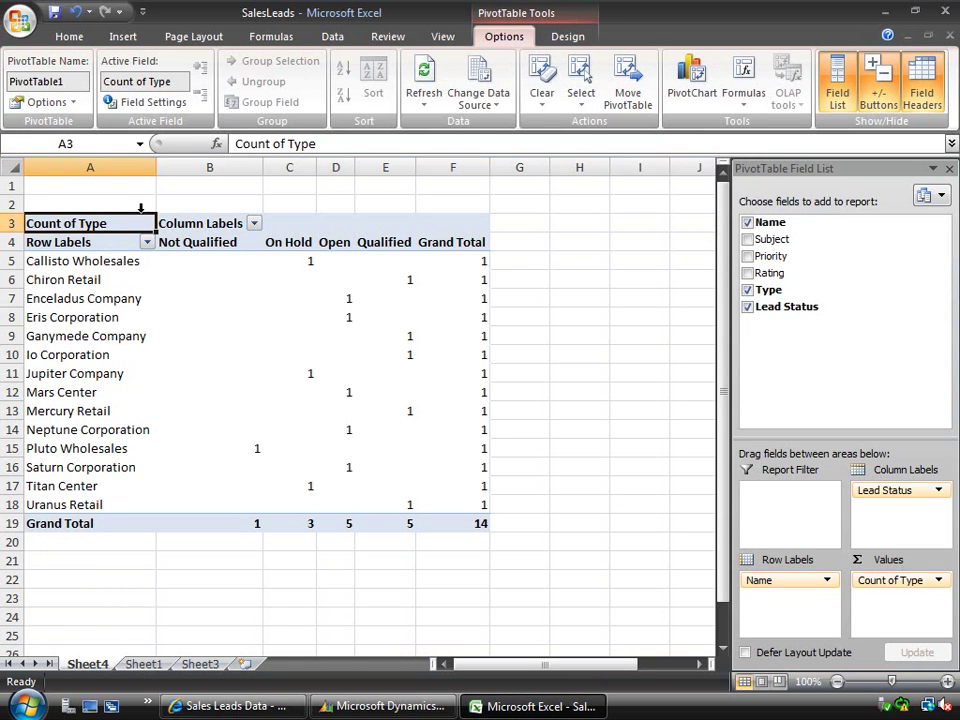
pyautogui.click(22, 25)
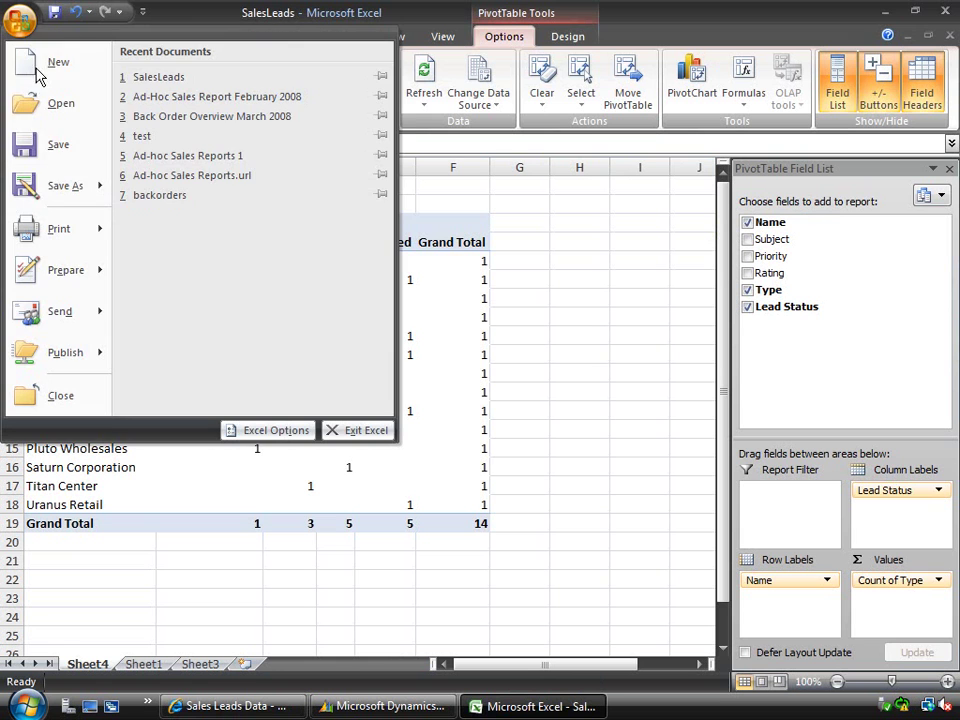
pyautogui.moveTo(55, 190)
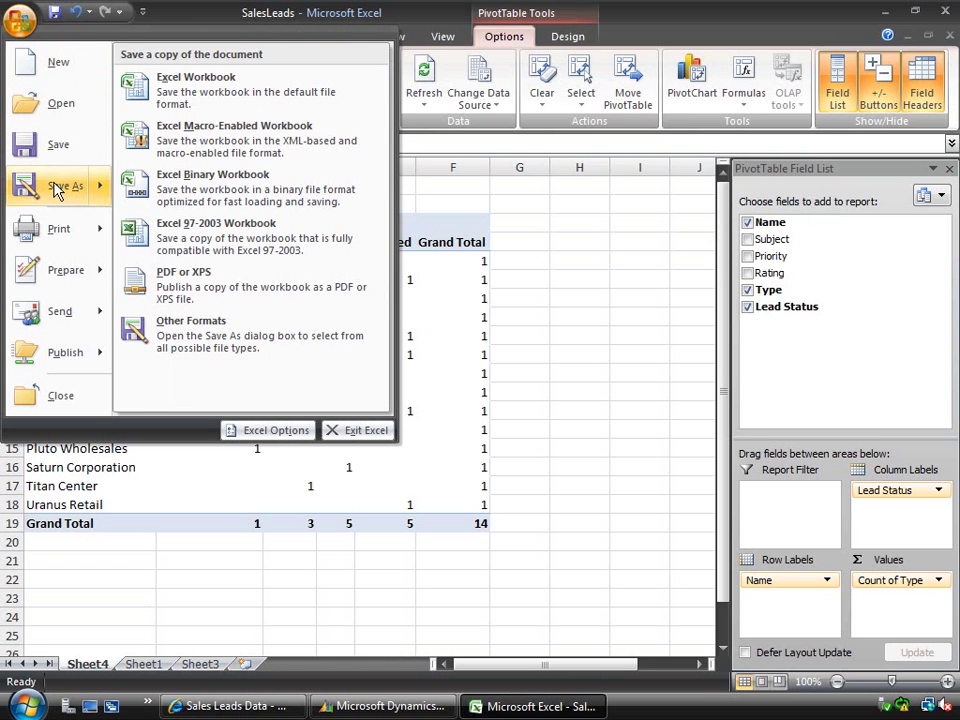
pyautogui.click(189, 94)
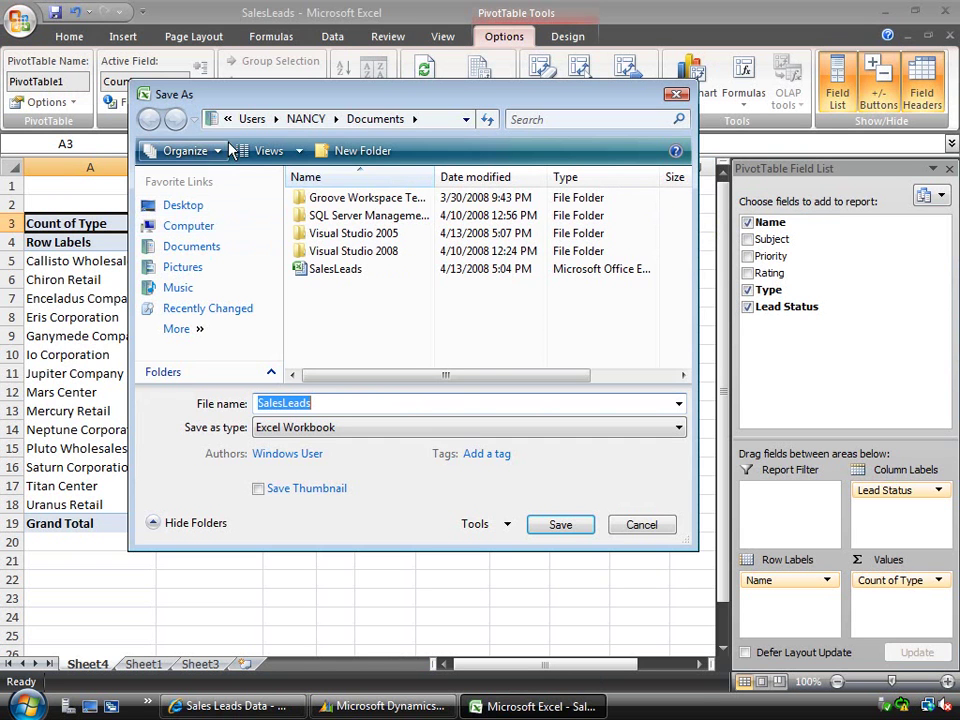
pyautogui.click(465, 123)
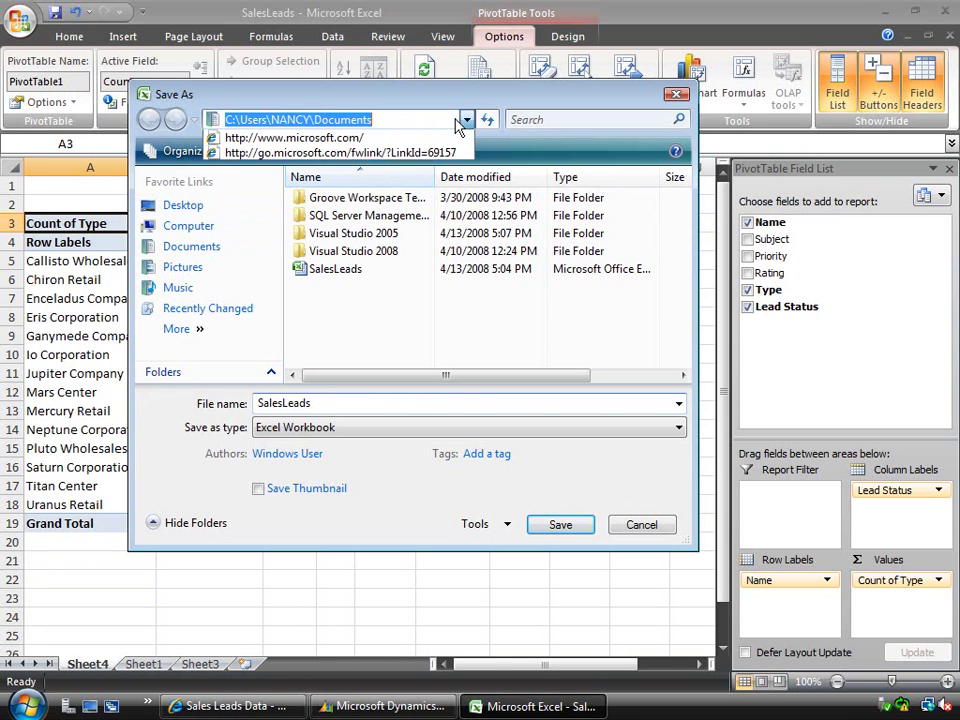
pyautogui.click(399, 119)
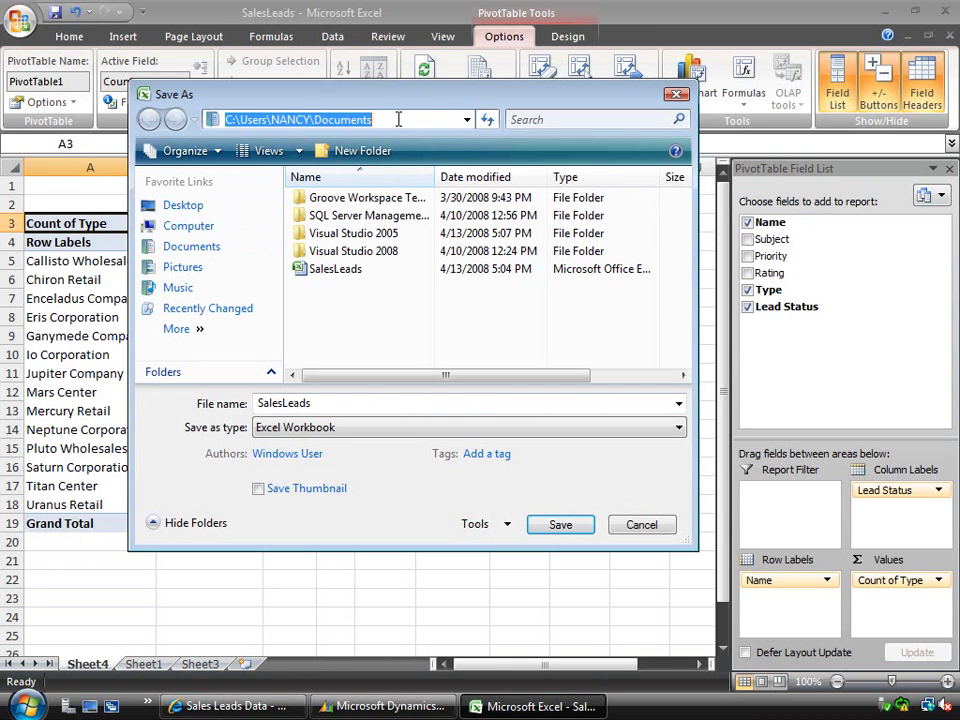
pyautogui.write('http://DYNEBC1/sites')
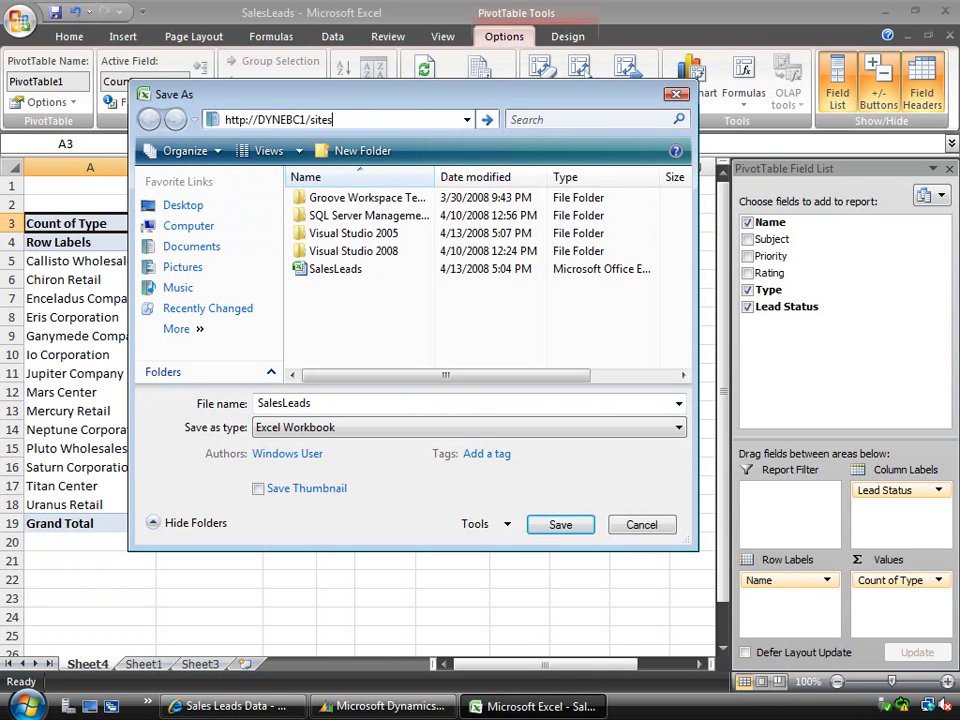
pyautogui.write('namicsAX')
pyautogui.click(487, 119)
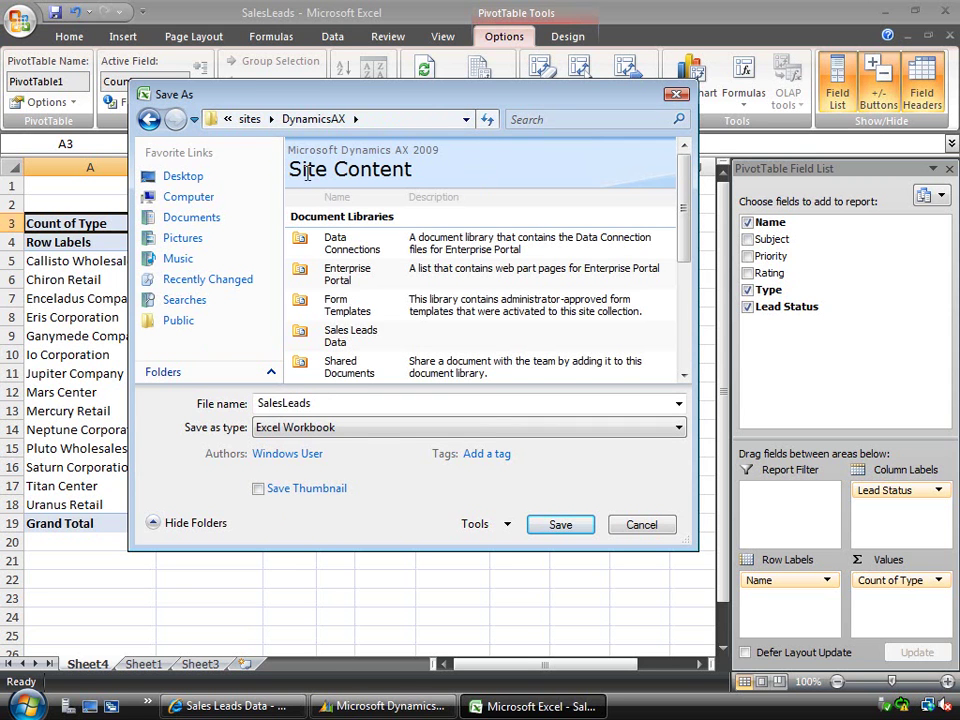
# Save the workbook into the Sales Leads Data document library under the name SalesLeadsApril01.
pyautogui.doubleClick(340, 338)
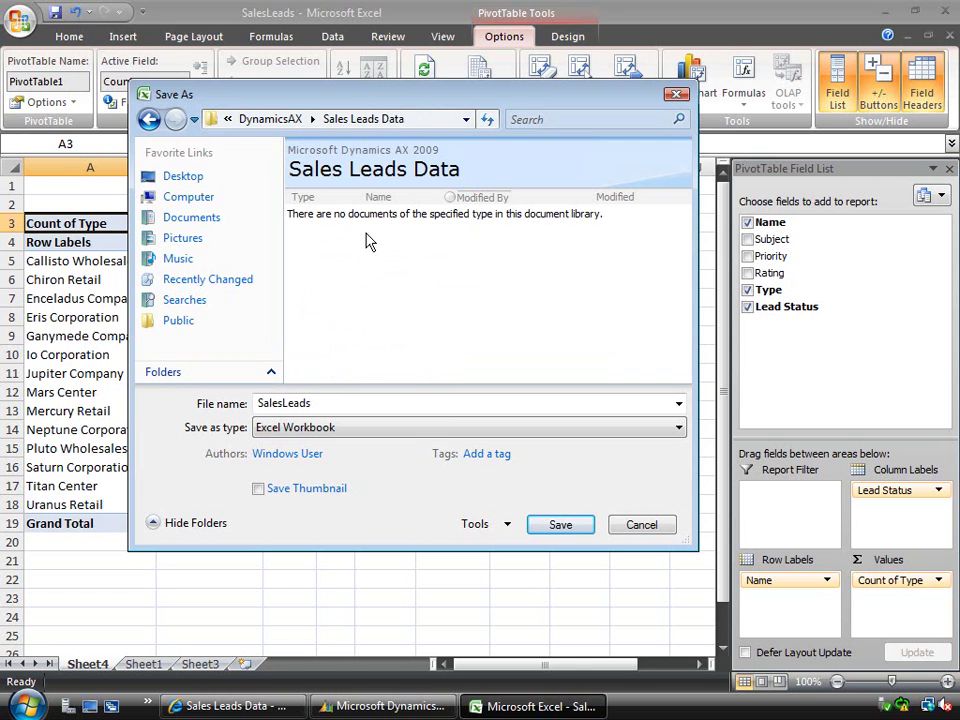
pyautogui.click(331, 403)
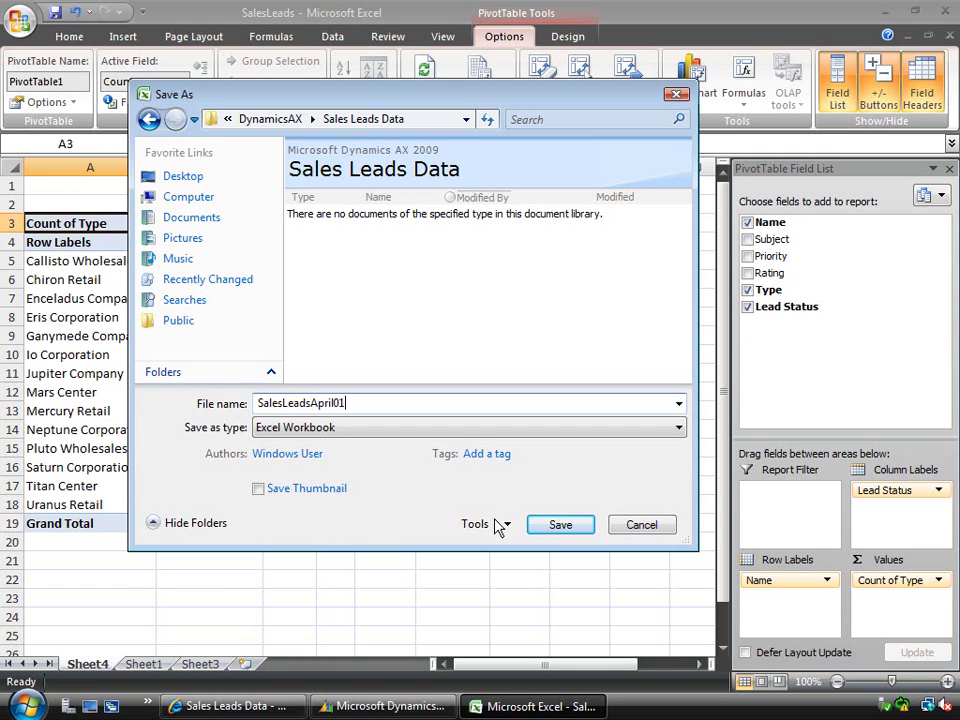
pyautogui.click(550, 526)
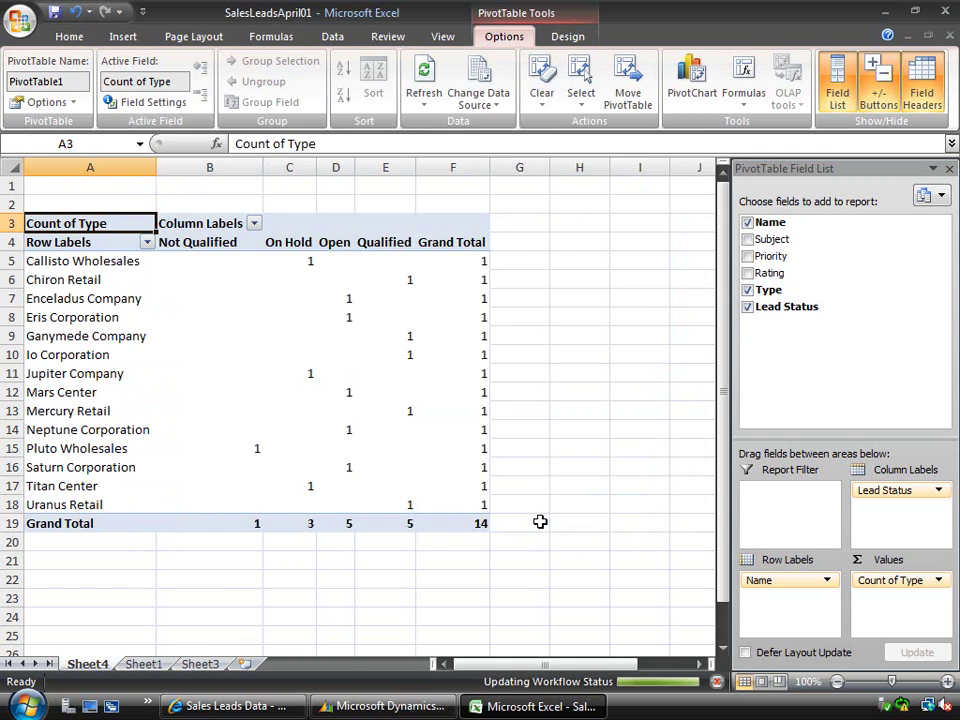
# Switch to Internet Explorer, refresh the Sales Leads Data library, and put the Role Center page into edit mode.
pyautogui.click(286, 708)
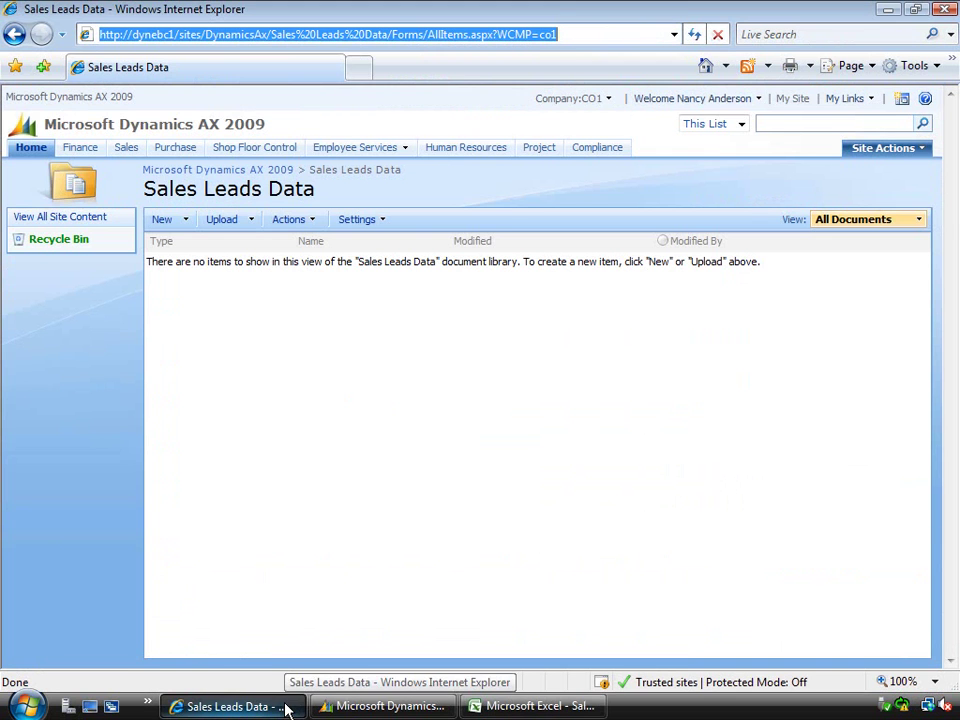
pyautogui.click(694, 34)
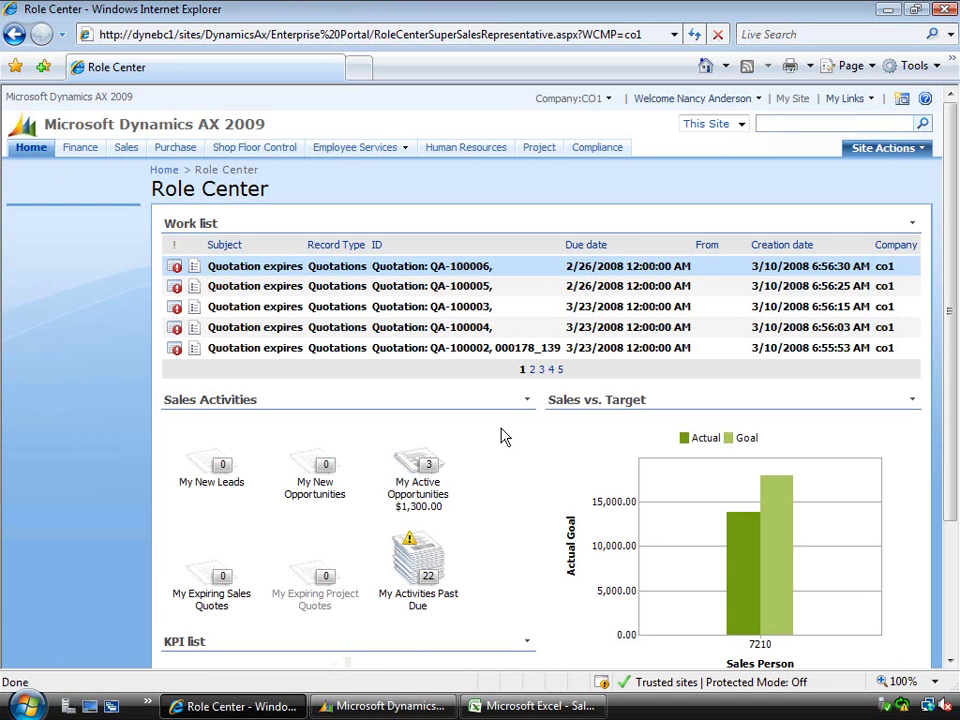
pyautogui.click(876, 152)
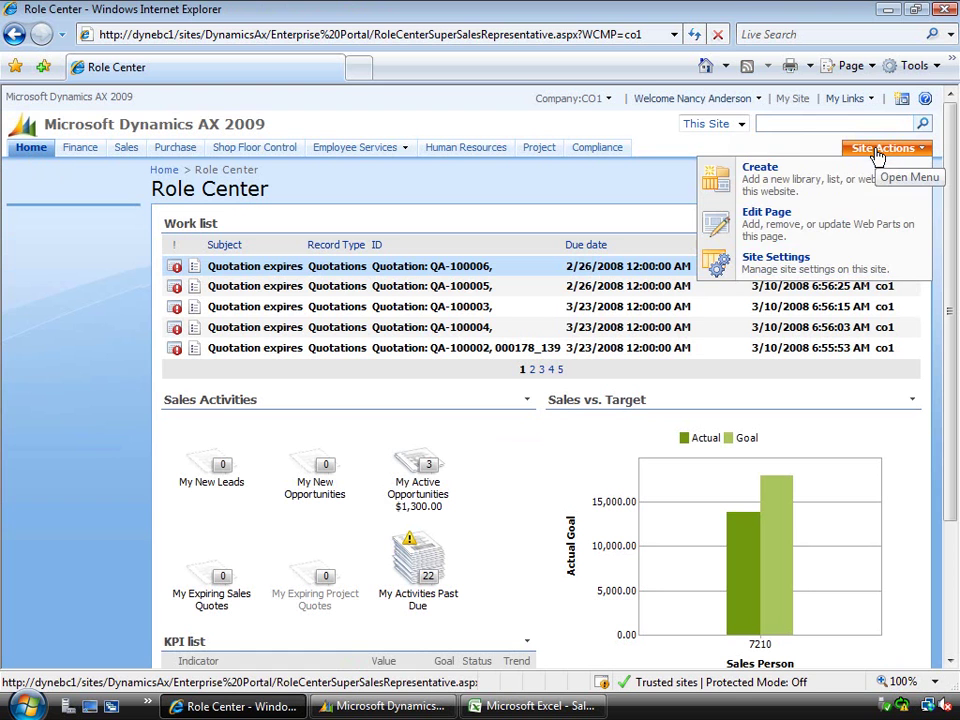
pyautogui.click(795, 231)
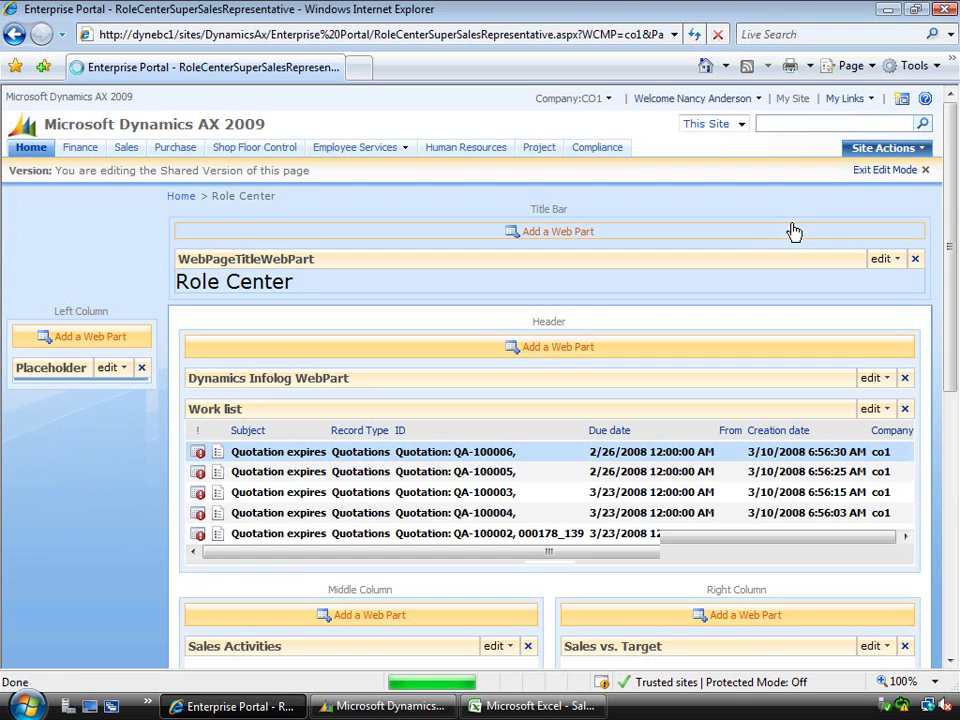
# Add the Sales Leads Data library as a web part to the Middle Column of the Role Center page.
pyautogui.moveTo(949, 251); pyautogui.dragTo(951, 342)
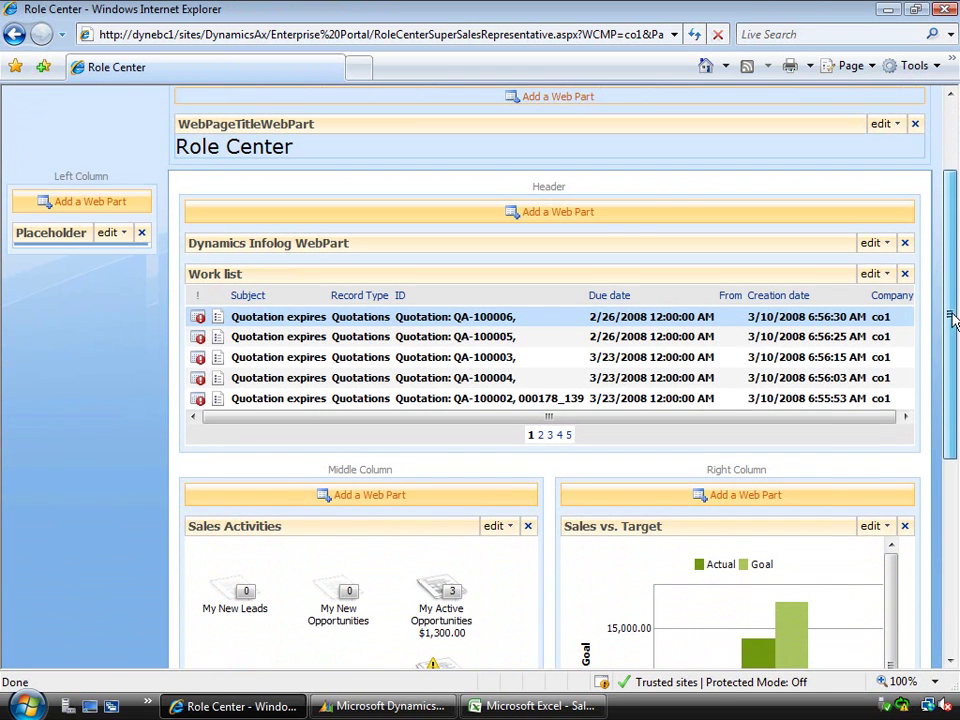
pyautogui.click(370, 498)
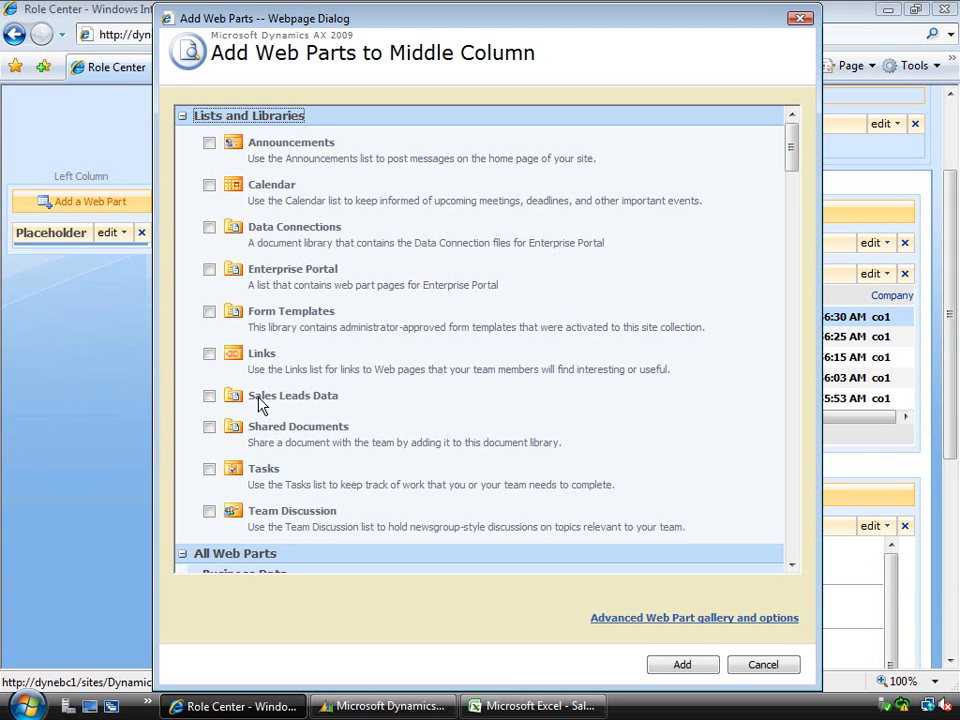
pyautogui.click(211, 398)
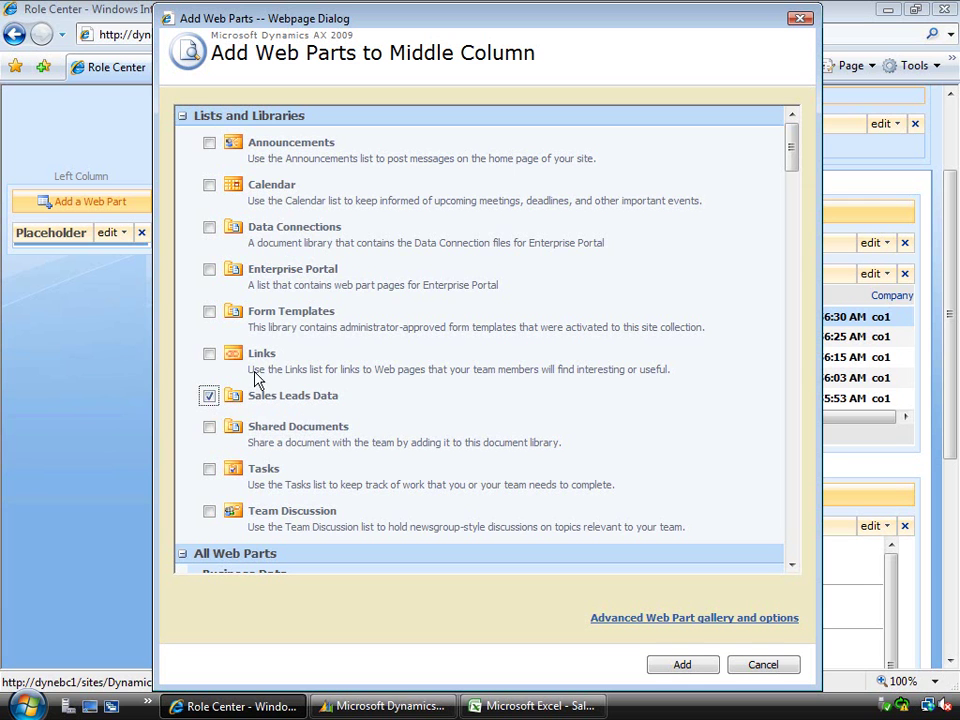
pyautogui.click(209, 396)
pyautogui.click(677, 668)
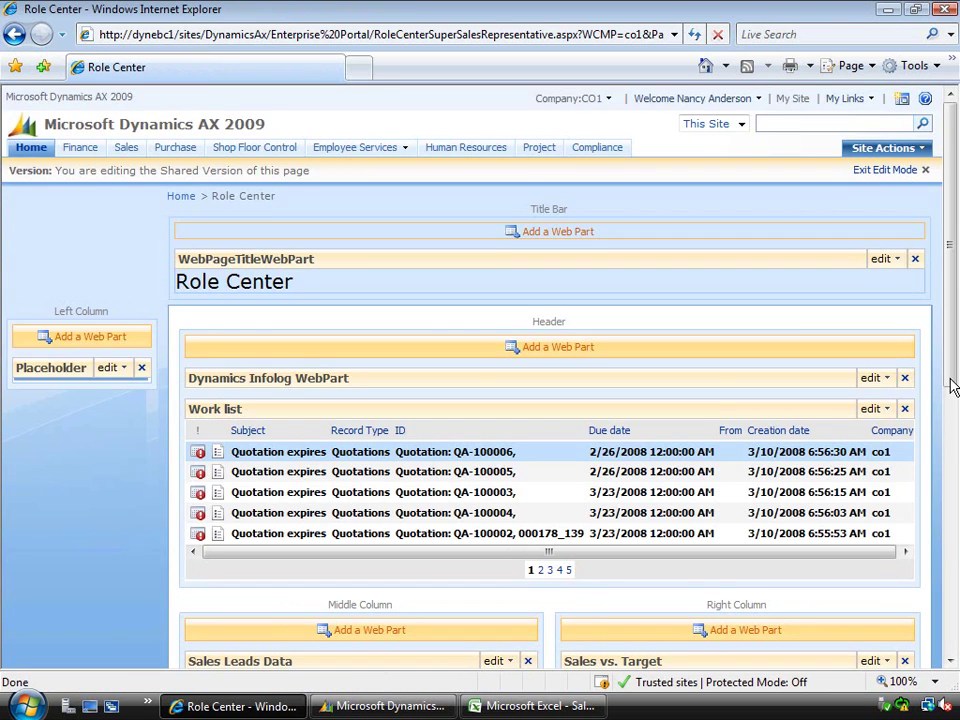
pyautogui.moveTo(952, 387); pyautogui.dragTo(922, 605)
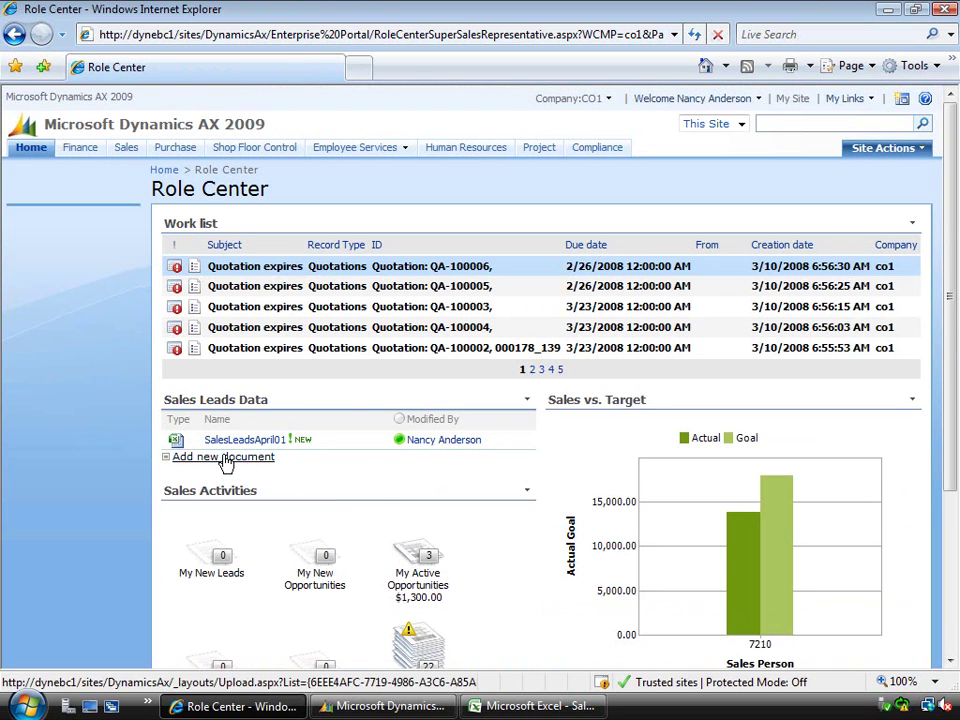
# Switch to Microsoft Dynamics AX and refresh the Role Center on the Home page.
pyautogui.click(349, 707)
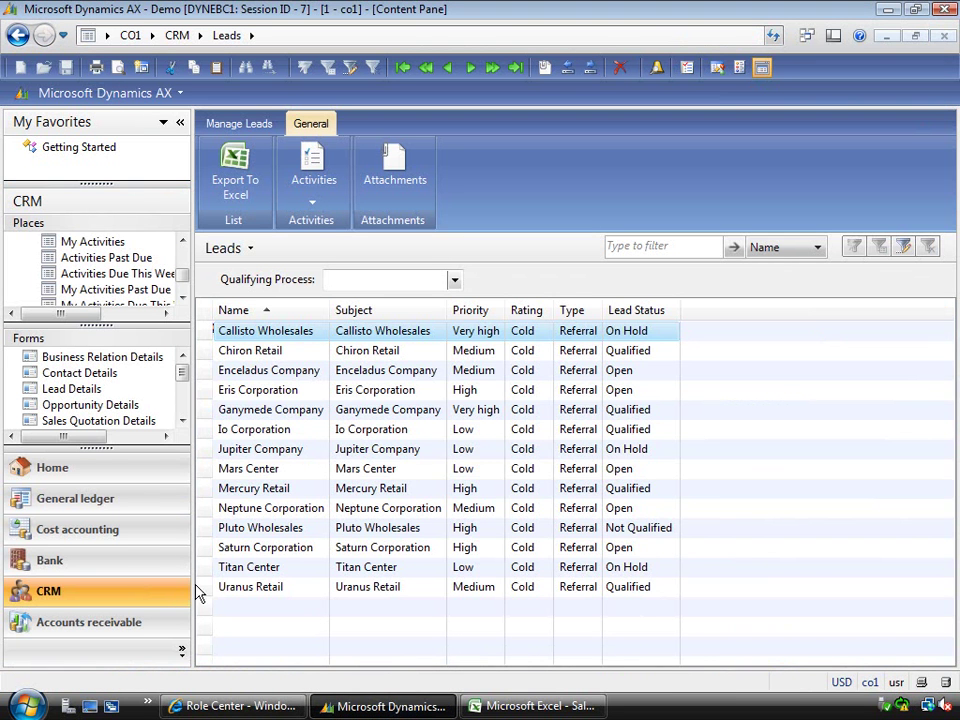
pyautogui.click(113, 481)
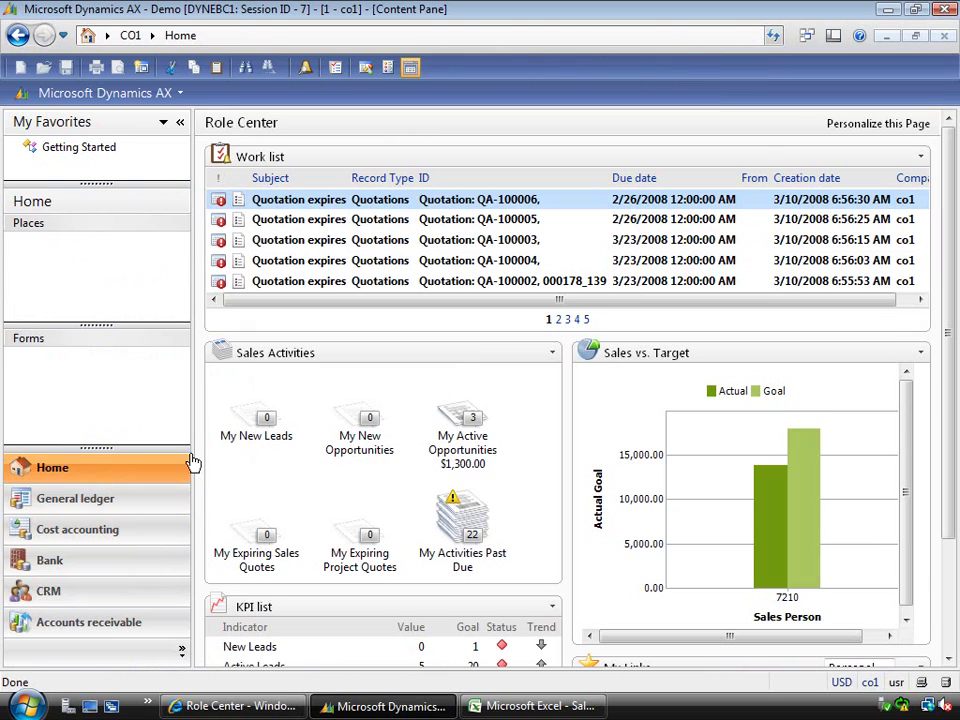
pyautogui.click(773, 37)
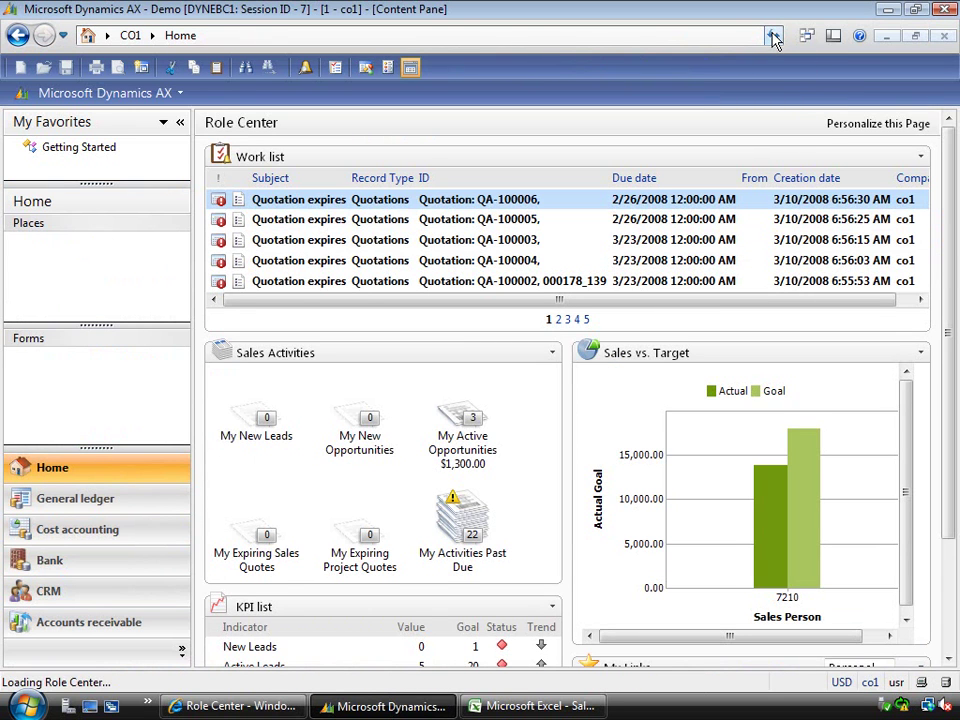